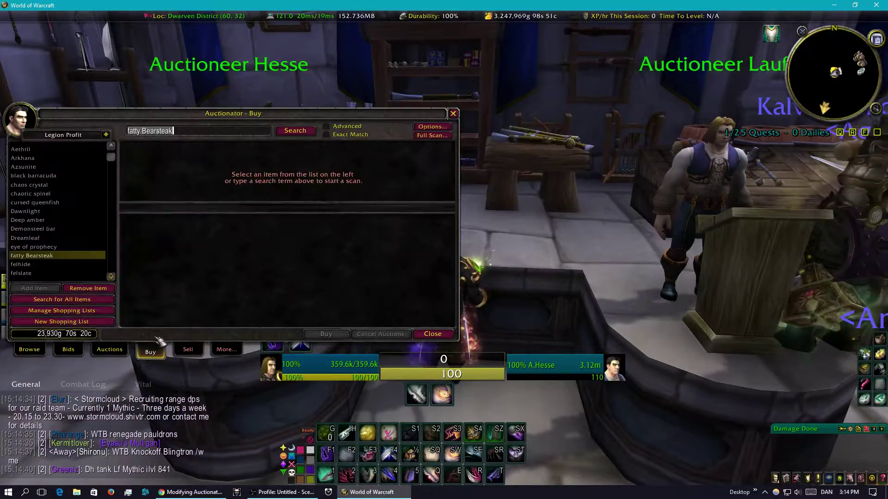
Scan the auction house for Dreamleaf from the Legion Profit shopping list.
scroll(115, 160, "up", 2)
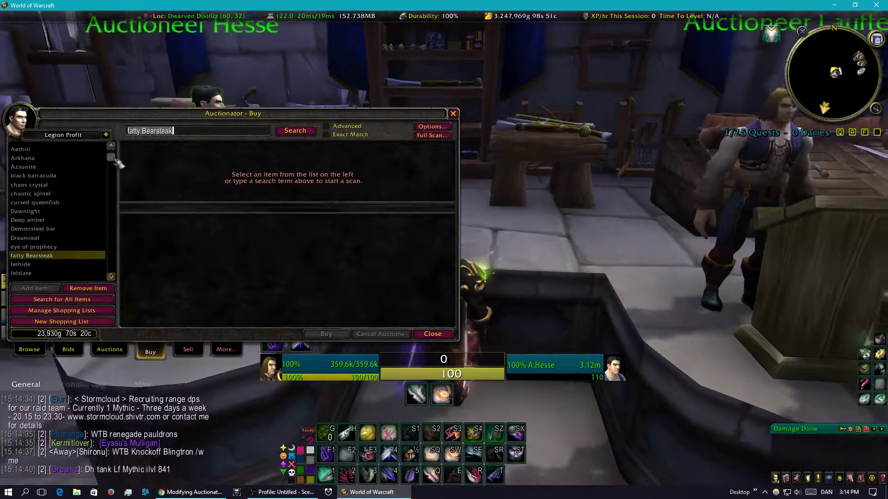
left_click(106, 134)
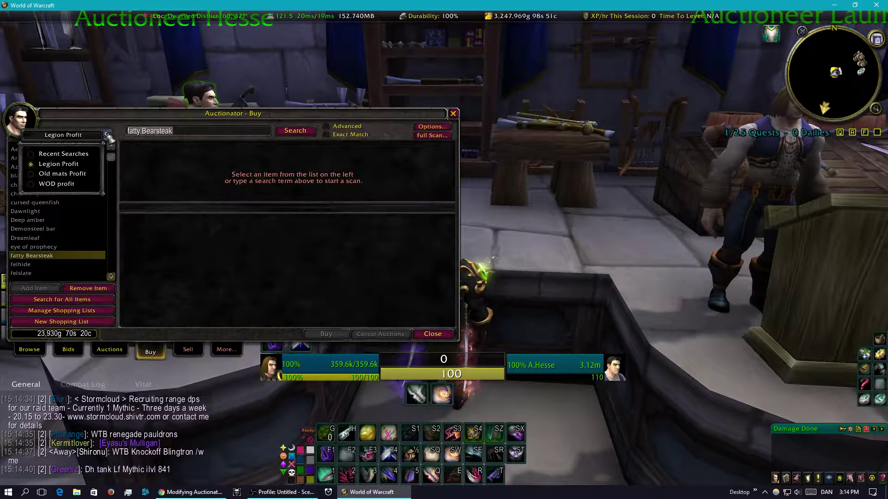
left_click(106, 135)
scroll(78, 199, "down", 10)
scroll(67, 208, "up", 10)
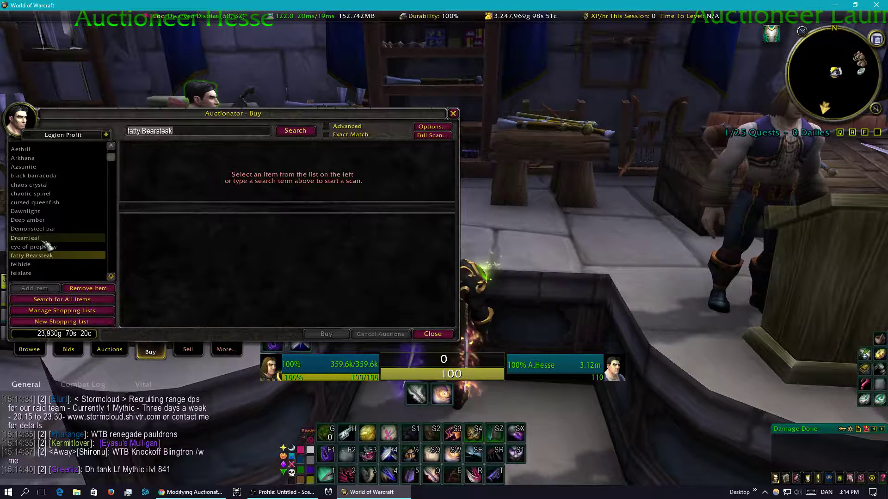
left_click(46, 238)
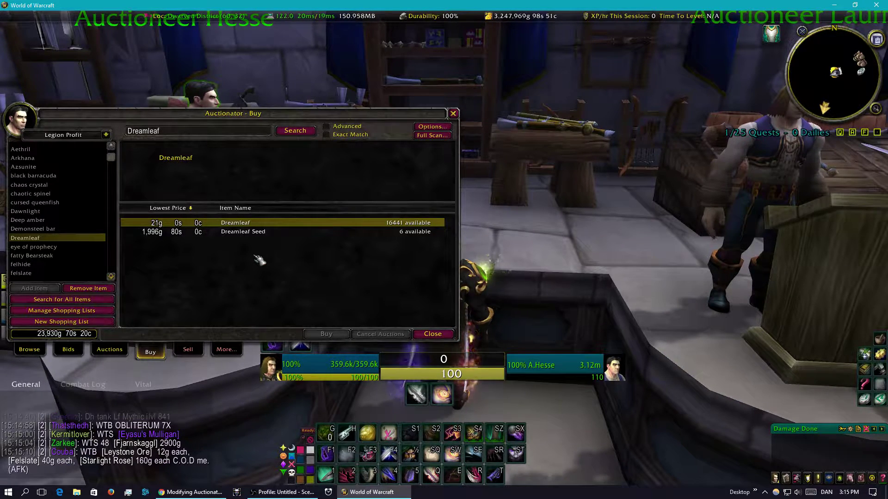
scroll(532, 240, "up", 5)
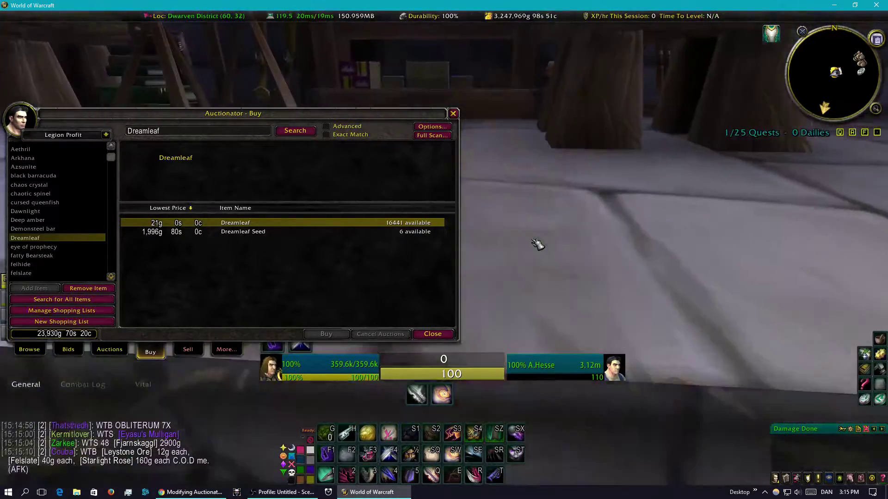
scroll(532, 240, "down", 3)
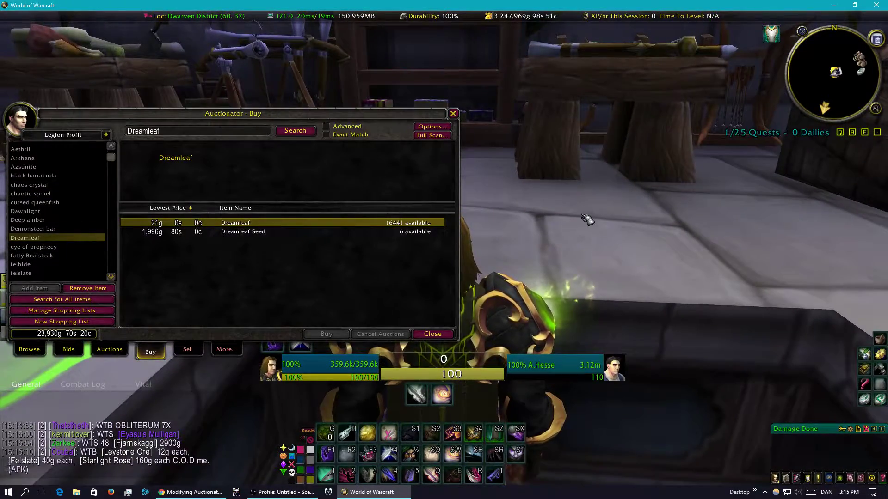
scroll(584, 218, "up", 5)
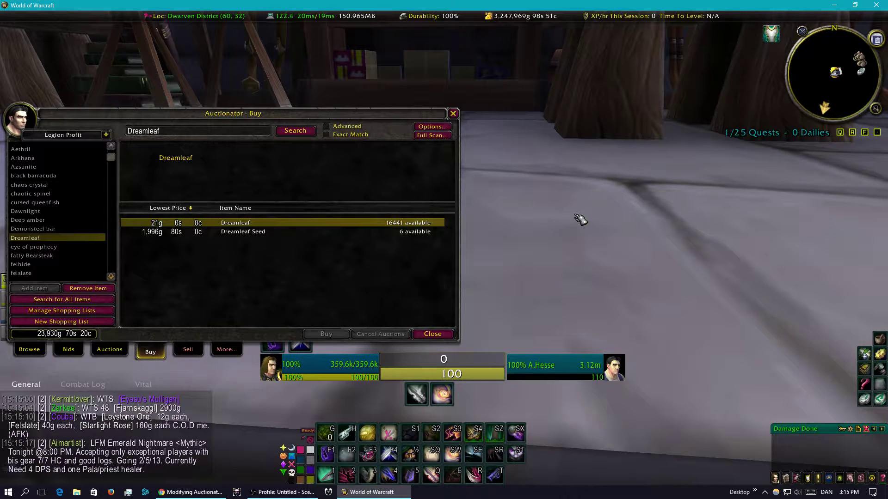
left_click(584, 214)
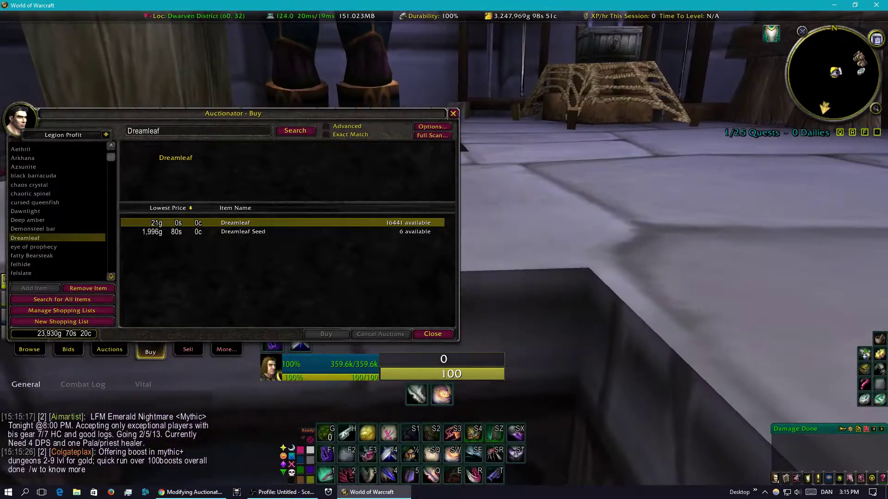
left_click_drag(557, 235, 615, 222)
scroll(557, 236, "down", 3)
scroll(556, 236, "up", 5)
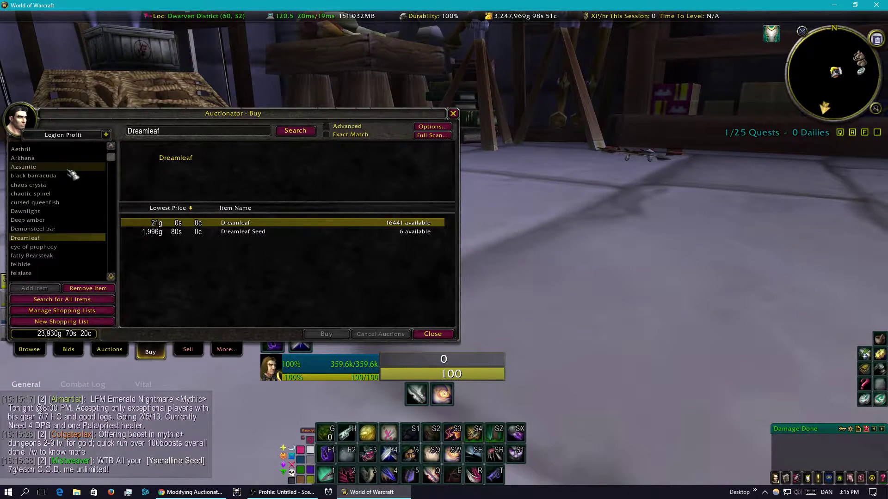
Close the auction house window and switch to the Reddit post on modifying Auctionator in Chrome.
key("Escape")
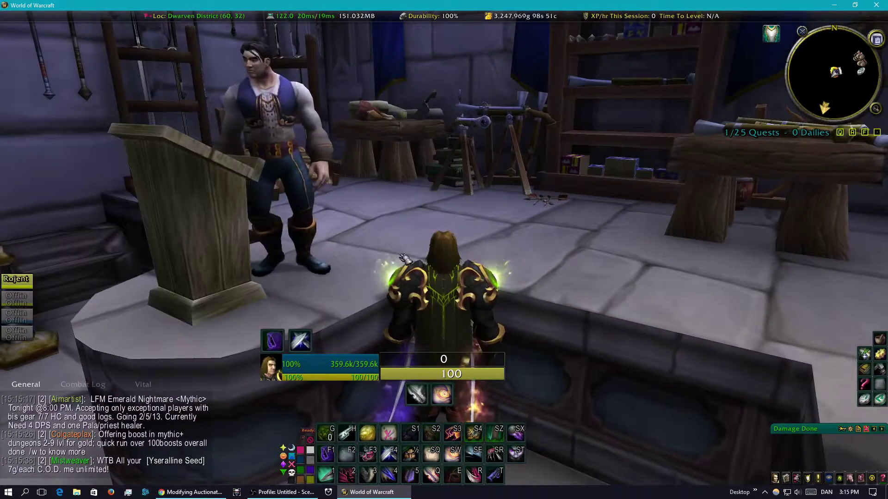
left_click(206, 491)
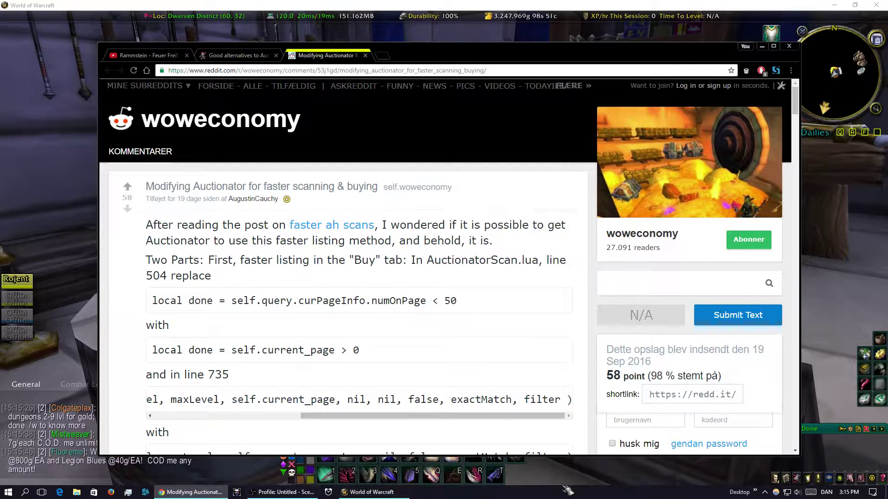
In File Explorer, open the Interface\AddOns folder of World of Warcraft in Program Files (x86) on Local Disk (C:).
left_click(77, 492)
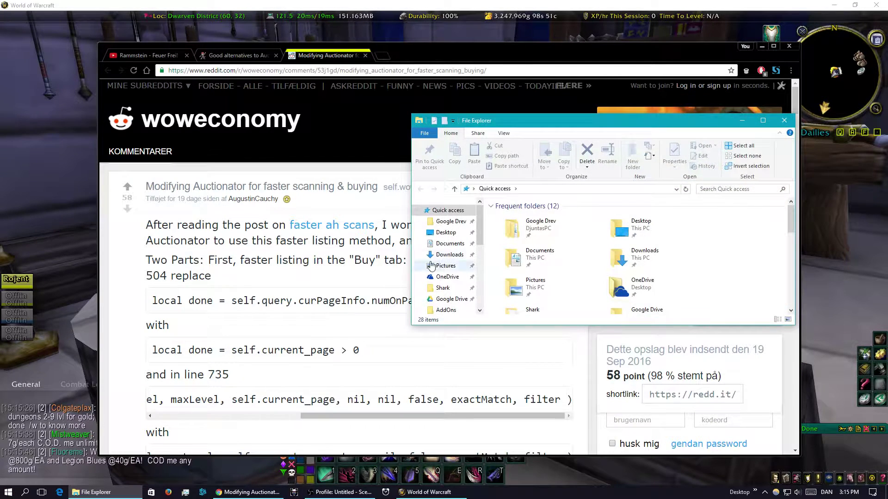
left_click(451, 258)
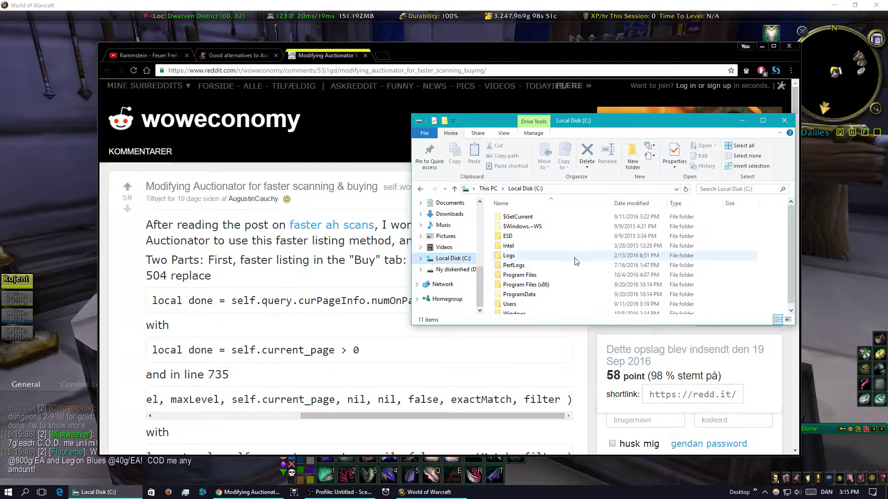
double_click(550, 280)
scroll(550, 257, "down", 10)
double_click(525, 309)
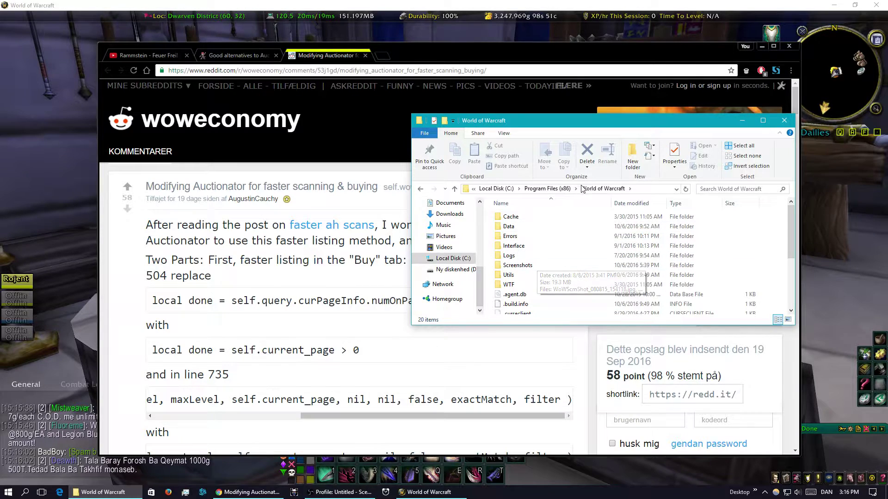
double_click(516, 246)
double_click(520, 217)
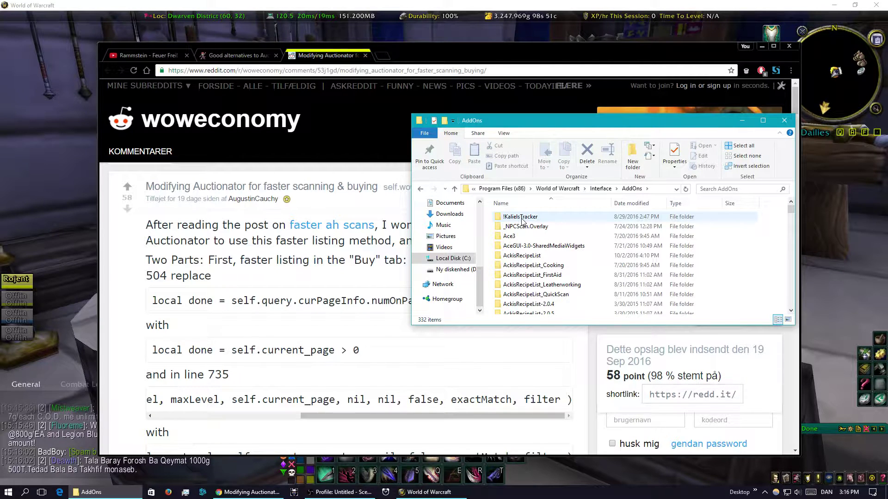
Move the AddOns folder window clear of the Reddit post and read its code replacement instructions.
left_click_drag(616, 121, 619, 165)
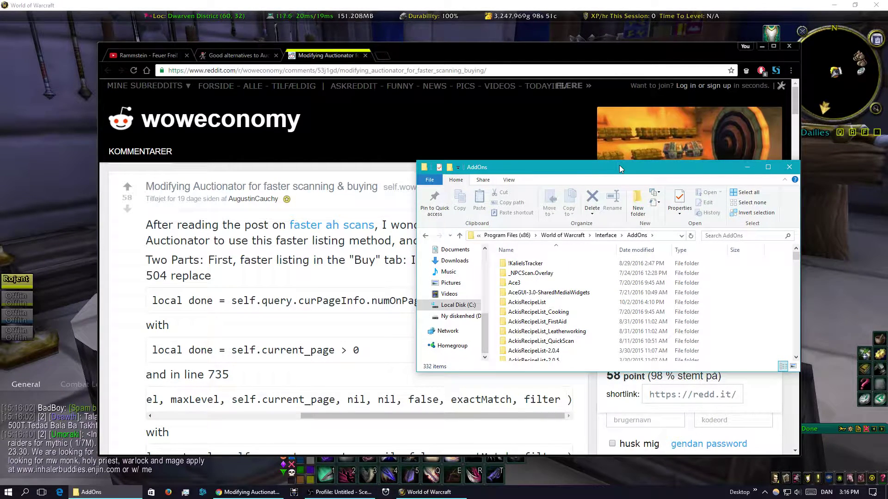
scroll(280, 282, "down", 5)
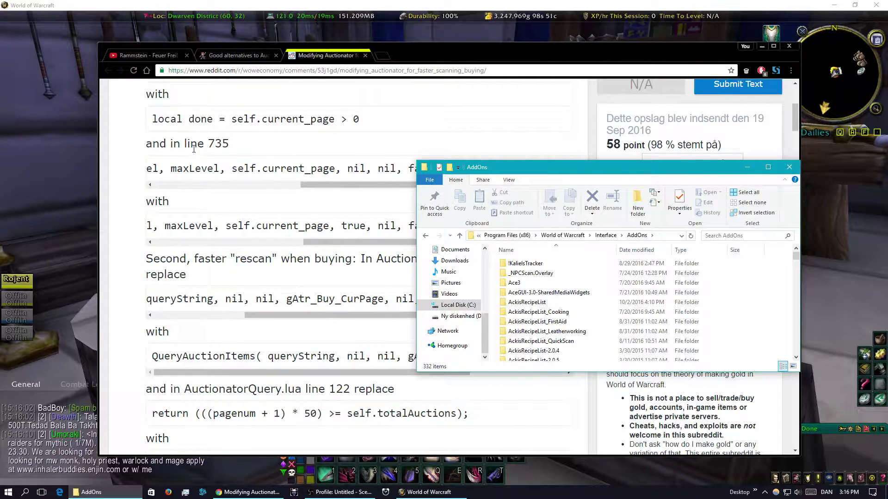
scroll(194, 148, "up", 3)
scroll(313, 154, "up", 2)
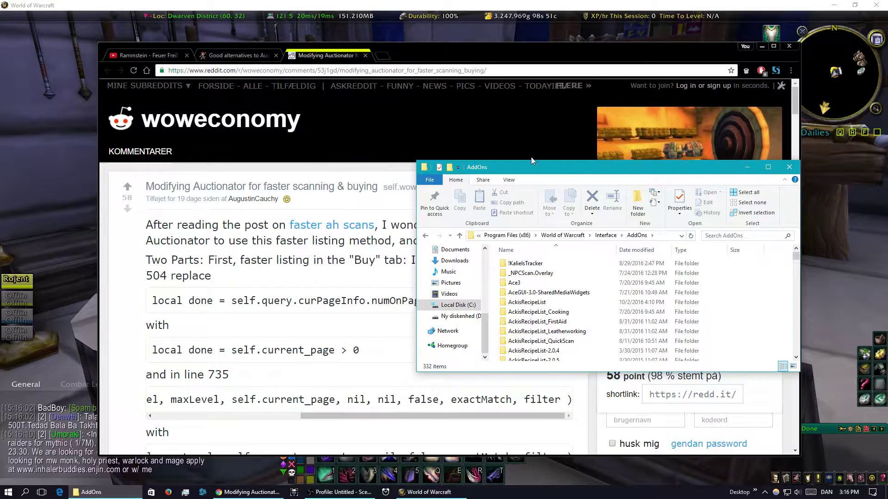
left_click_drag(535, 172, 649, 179)
scroll(383, 216, "down", 3)
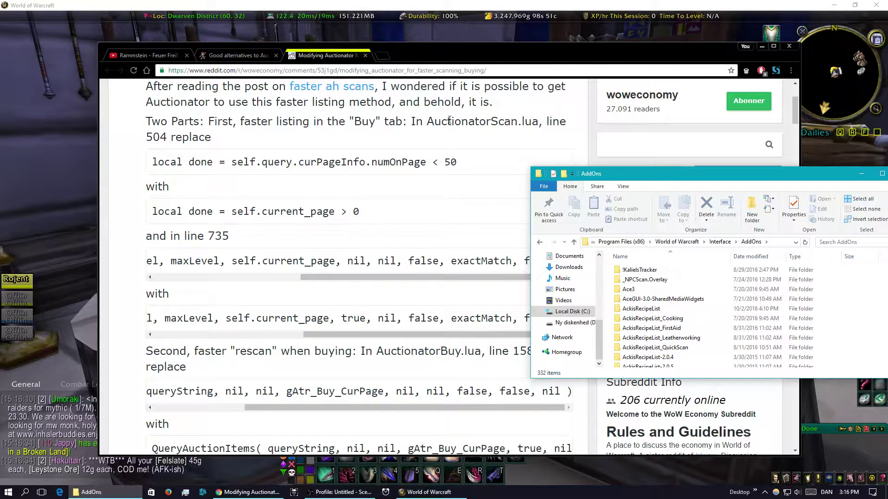
Search the AddOns folder for AuctionatorScan.lua, copied from the post, and open the version modified 10/9/2016 in Notepad.
left_click_drag(424, 123, 539, 114)
key("ctrl+c")
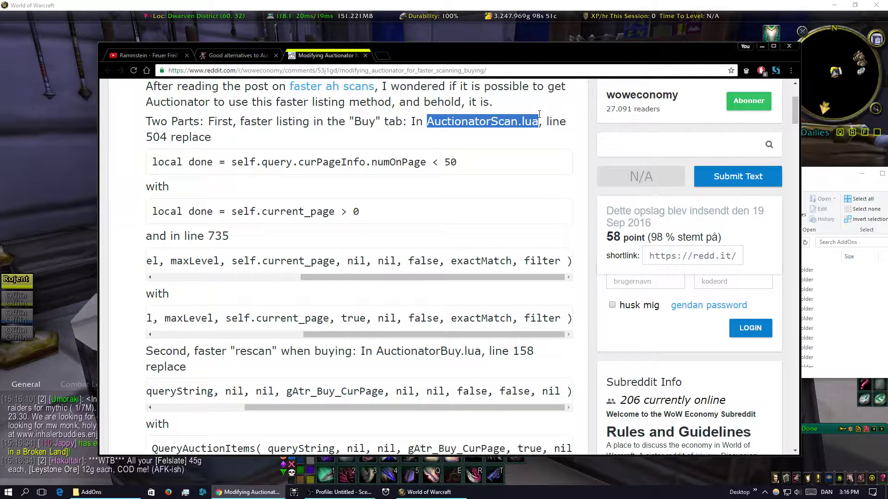
left_click(842, 182)
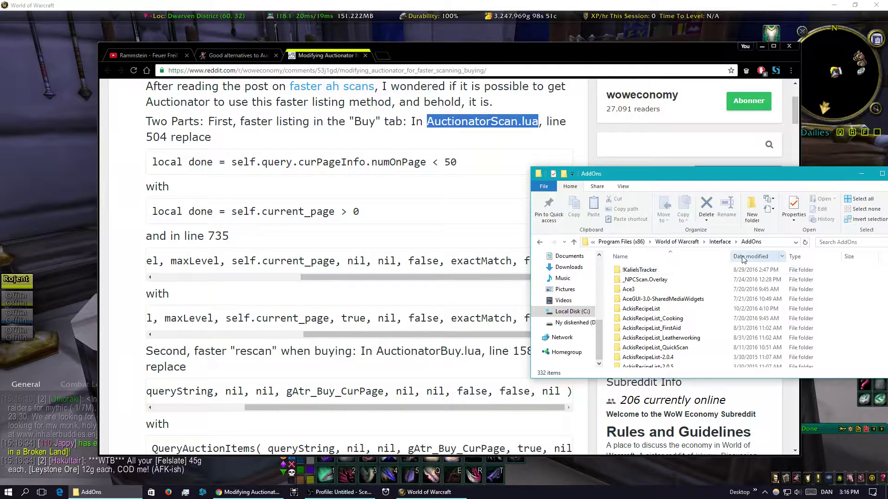
left_click_drag(731, 174, 605, 170)
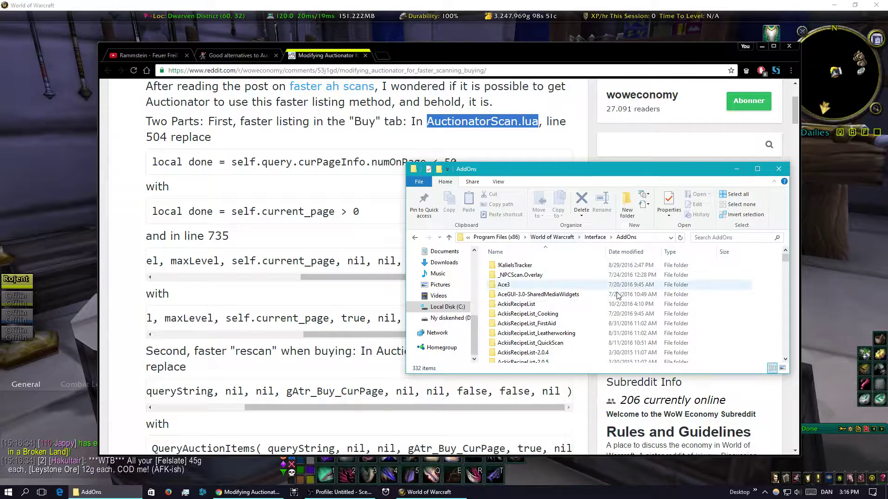
left_click(718, 236)
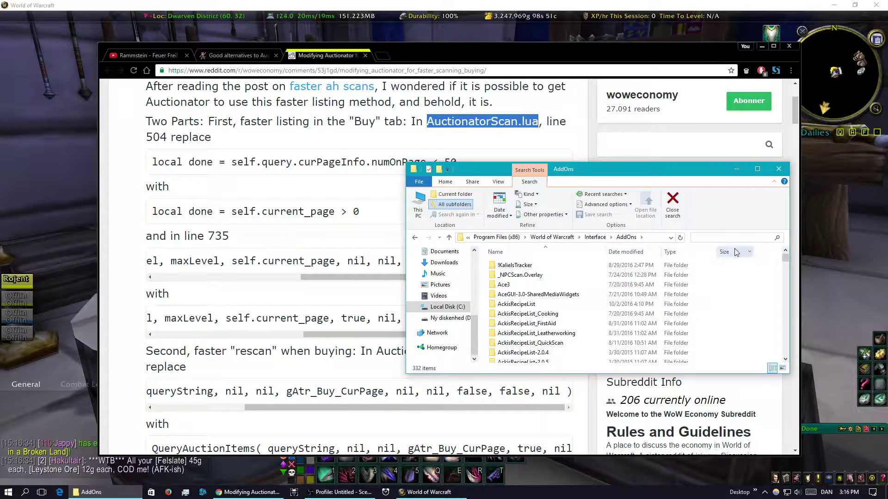
key("ctrl+v")
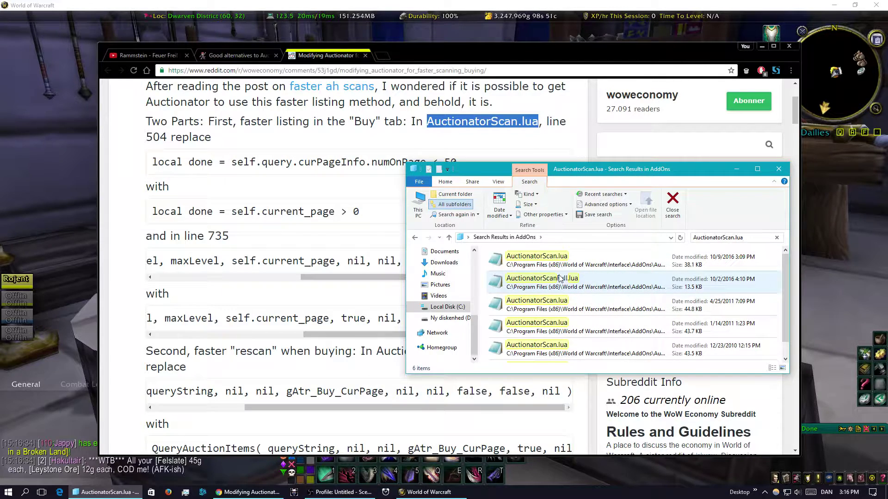
double_click(537, 259)
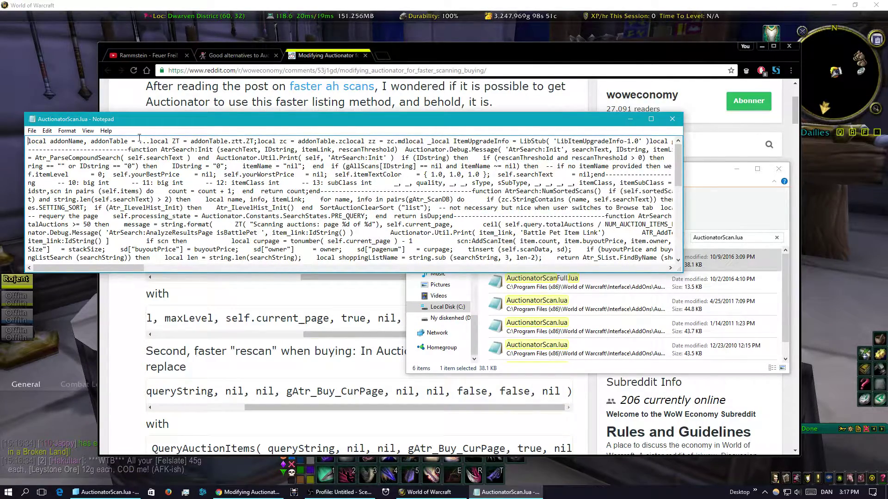
Find the post's replacement code "local done = self.current_page > 0" in AuctionatorScan.lua.
left_click(47, 131)
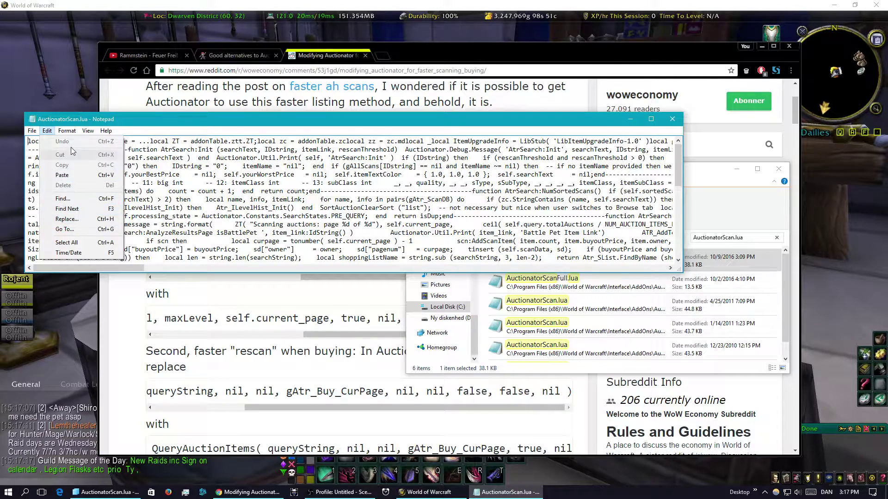
left_click(63, 199)
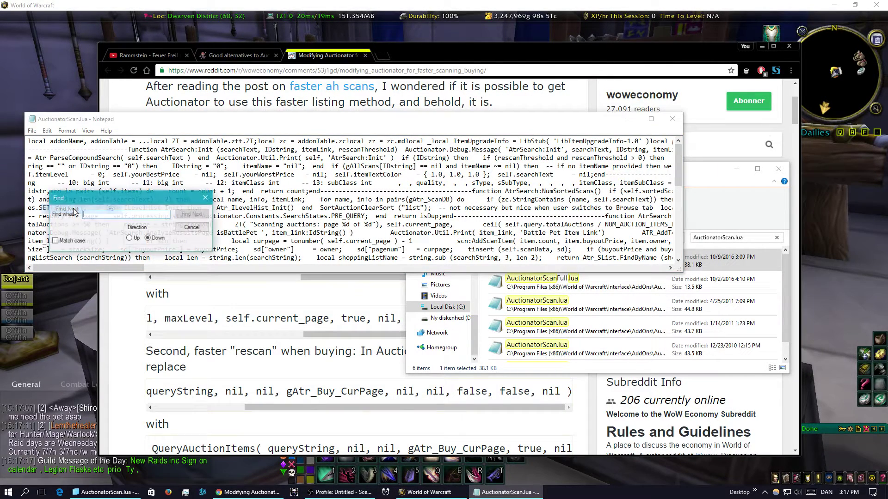
left_click(140, 327)
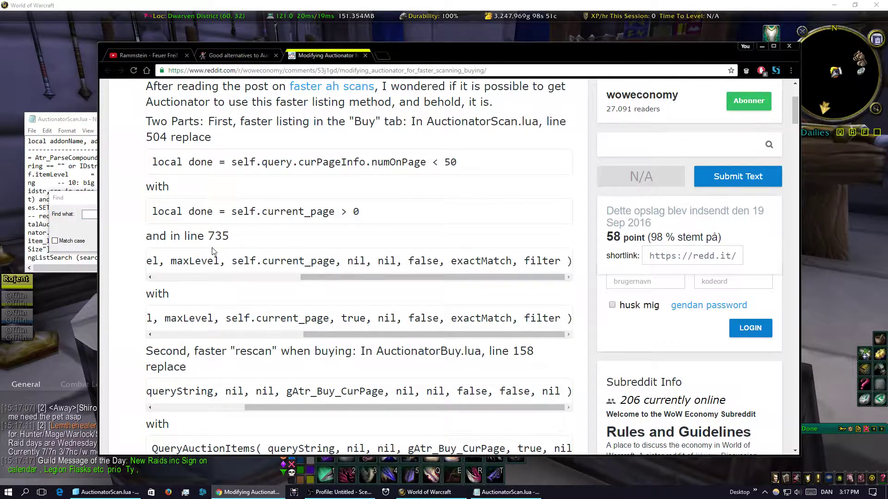
scroll(213, 251, "up", 3)
left_click_drag(381, 414, 218, 406)
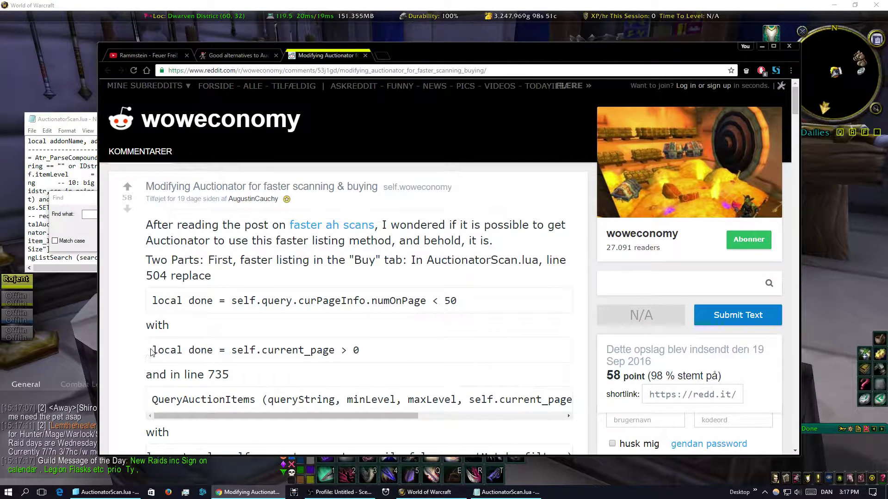
left_click_drag(157, 350, 360, 350)
key("ctrl+c")
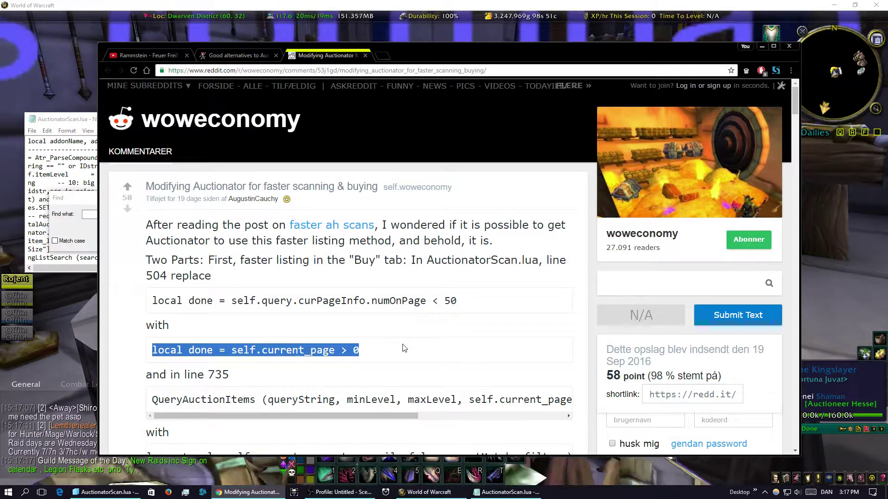
left_click(77, 207)
key("ctrl+v")
left_click(192, 213)
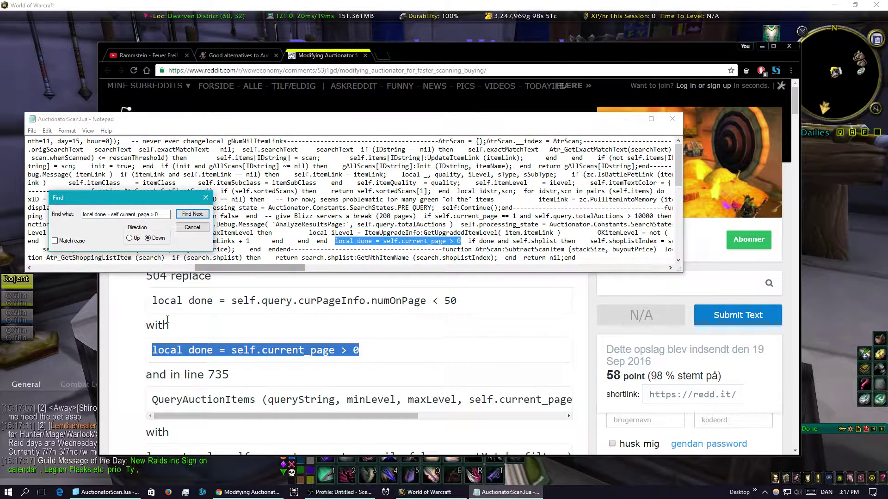
Compare the original and replacement code for line 504 in the Reddit post with AuctionatorScan.lua, and look over the post's remaining text and comments.
left_click_drag(153, 301, 469, 297)
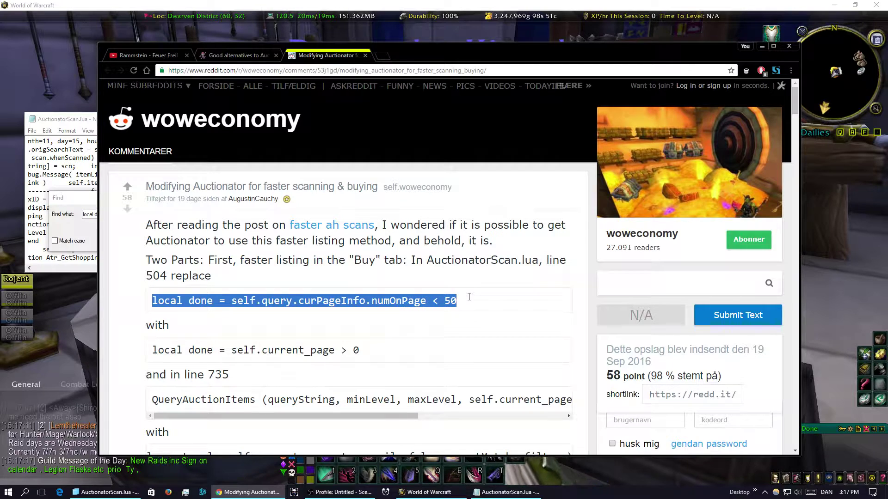
left_click_drag(362, 355, 151, 351)
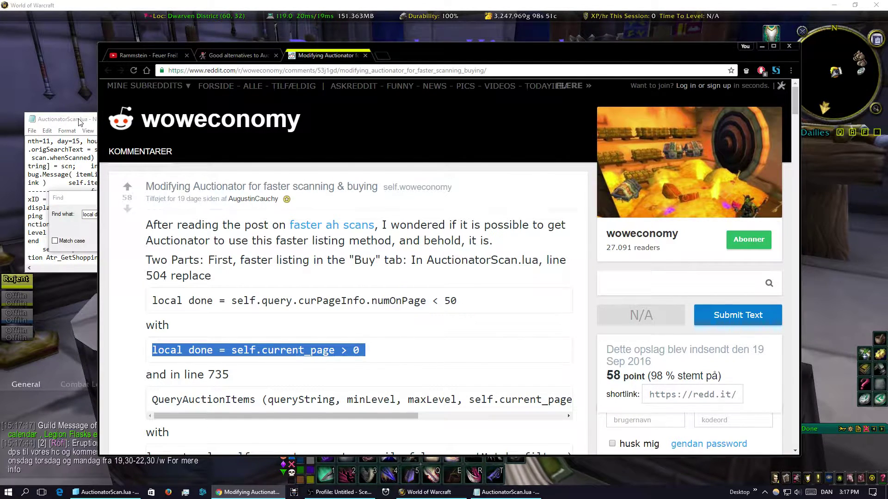
left_click(79, 120)
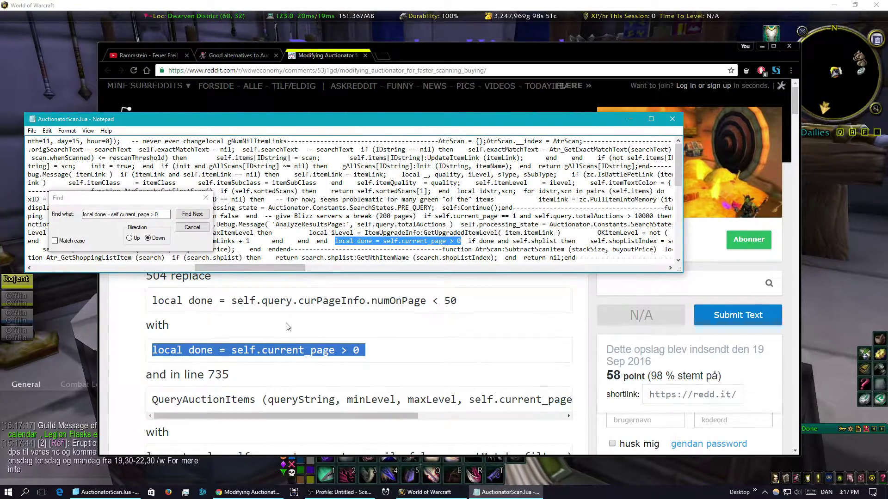
scroll(283, 325, "down", 6)
scroll(285, 321, "down", 8)
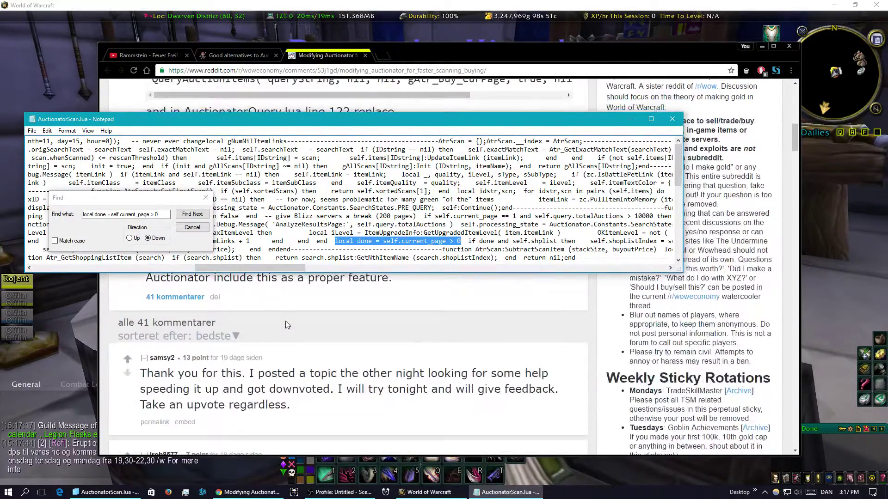
Switch to World of Warcraft, open the auction house's Auctionator Buy view and search for Dawnlight from the Legion Profit list.
scroll(285, 321, "up", 8)
key("alt+Tab")
right_click(199, 198)
left_click(158, 351)
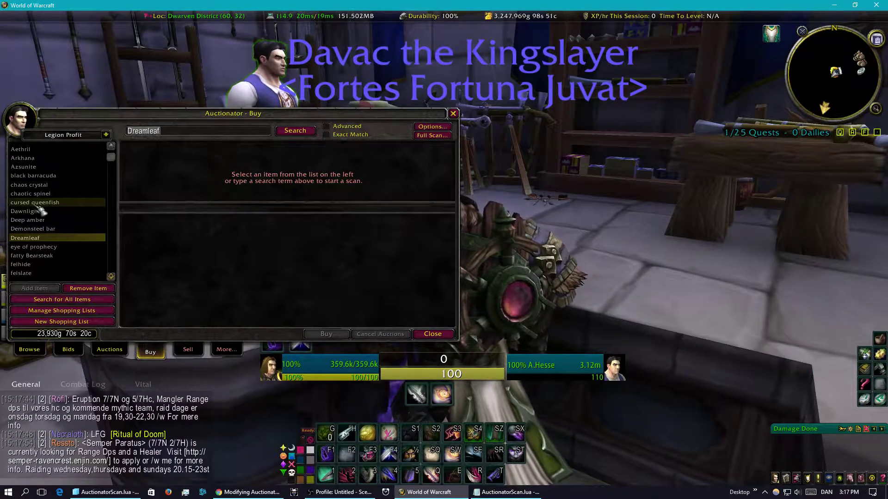
left_click(40, 211)
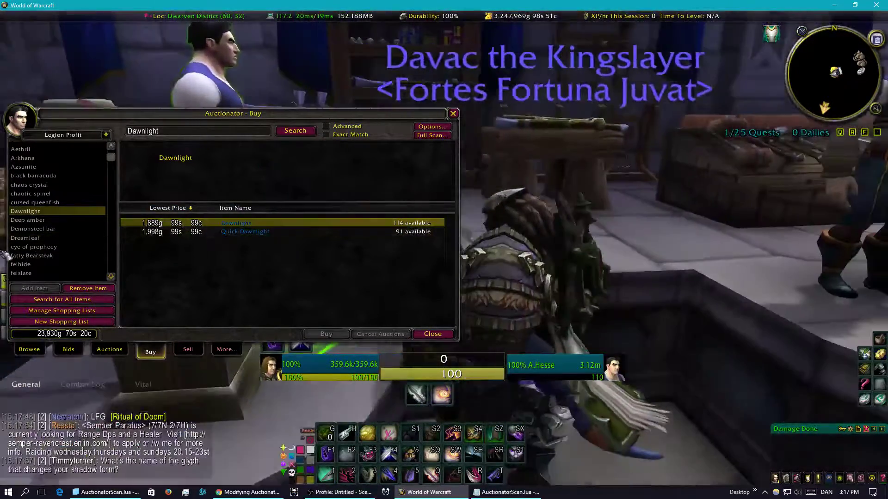
Search for Leystone ore from the Legion Profit shopping list.
scroll(79, 204, "down", 5)
scroll(80, 204, "up", 5)
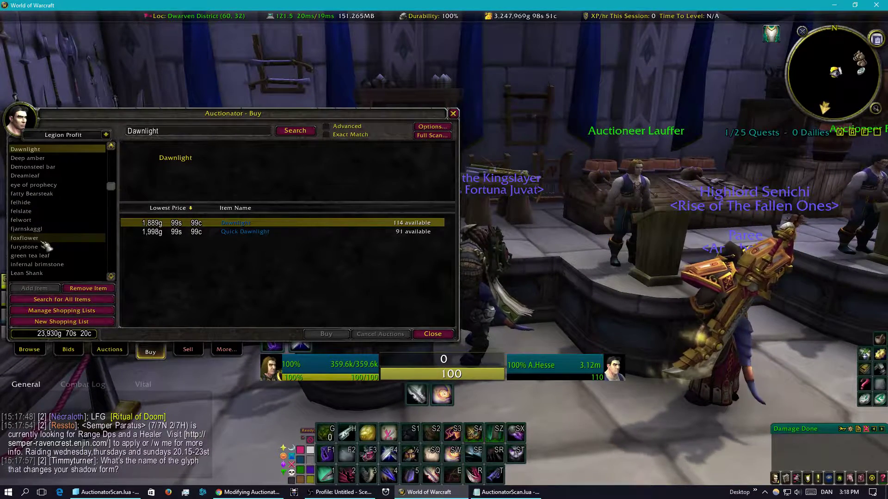
scroll(51, 243, "down", 5)
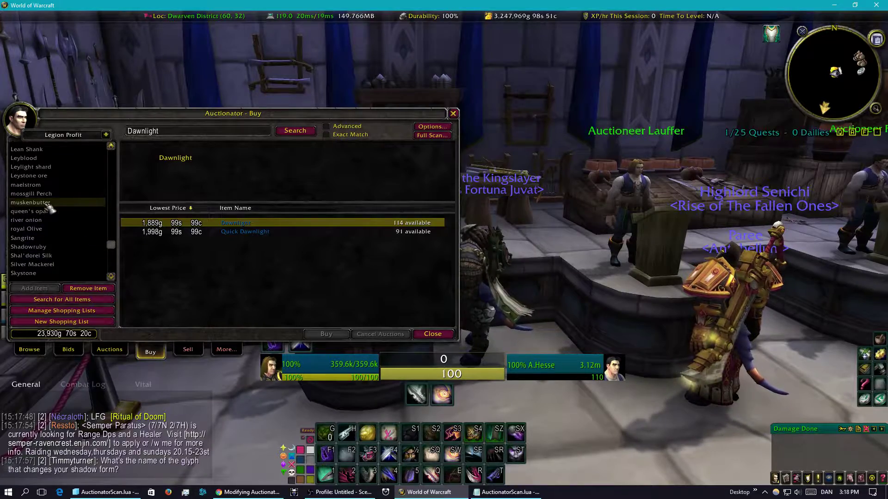
key("d")
key("a")
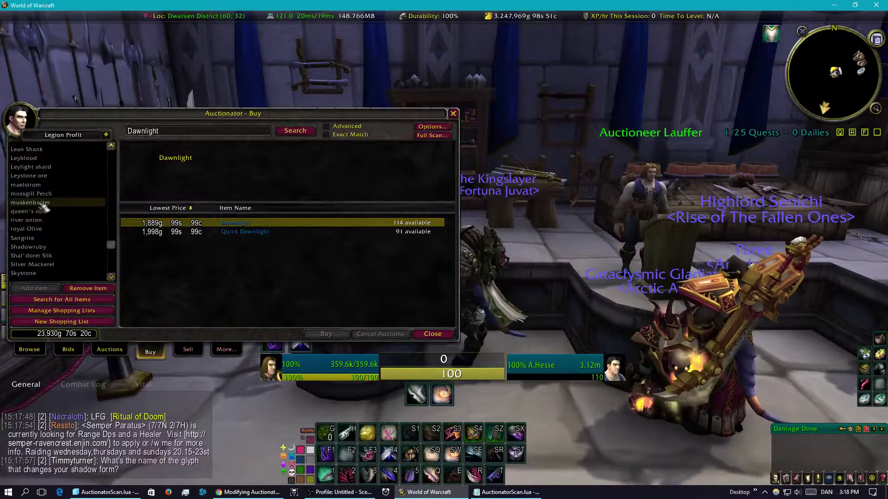
left_click(44, 177)
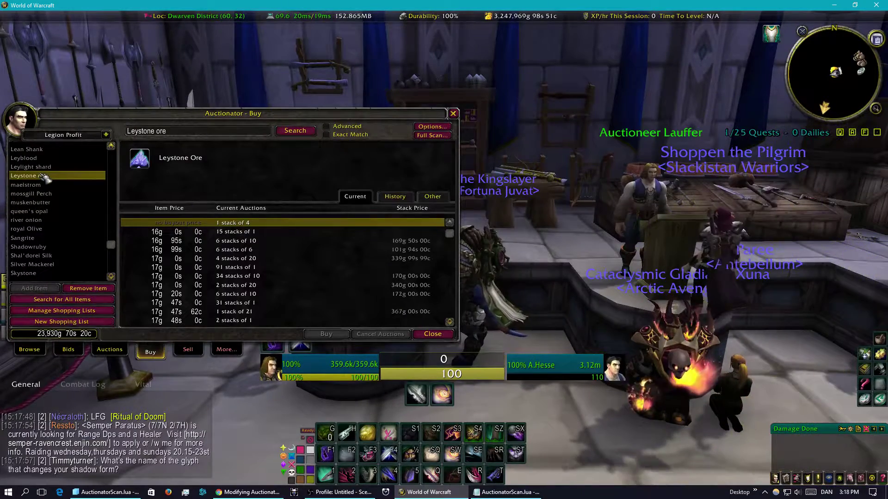
Examine the current Leystone Ore auctions from the cheapest to the most expensive listings, and close the auction house.
scroll(288, 262, "down", 8)
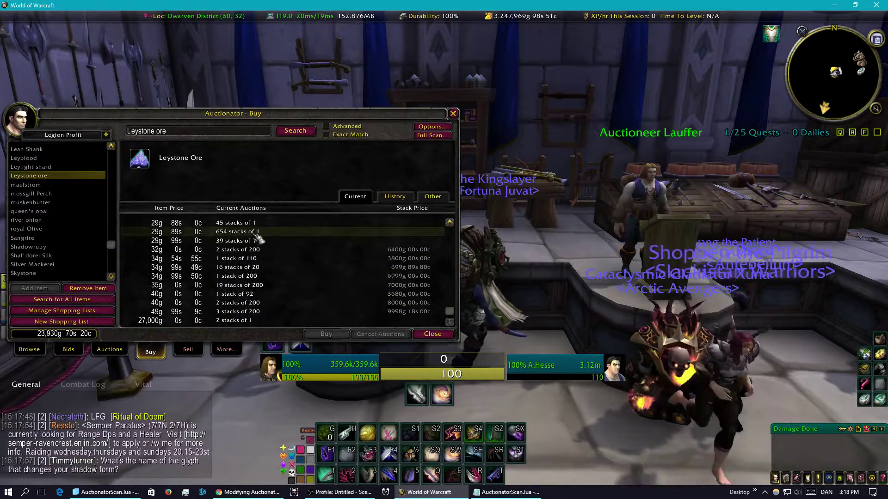
scroll(257, 237, "up", 5)
scroll(257, 237, "up", 8)
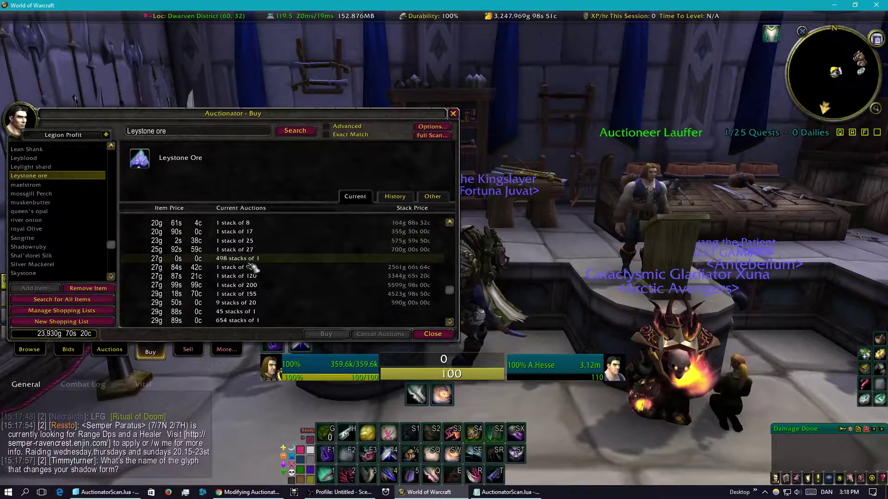
scroll(257, 282, "down", 13)
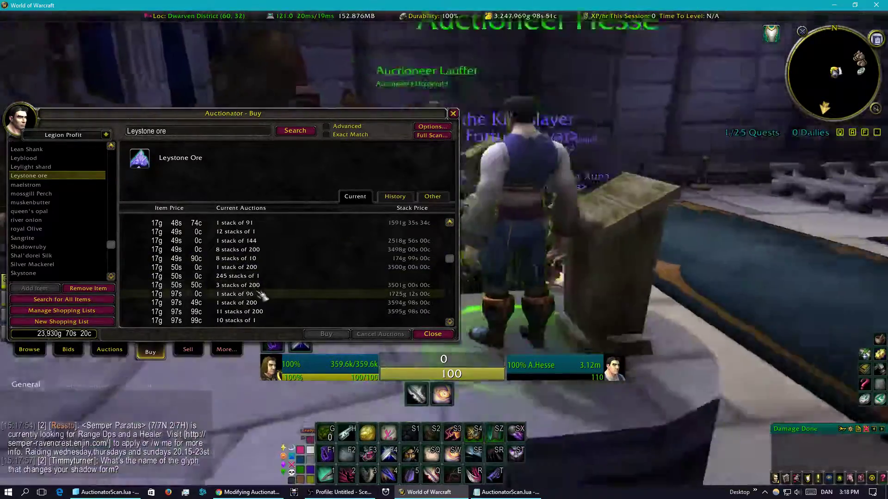
scroll(262, 292, "up", 13)
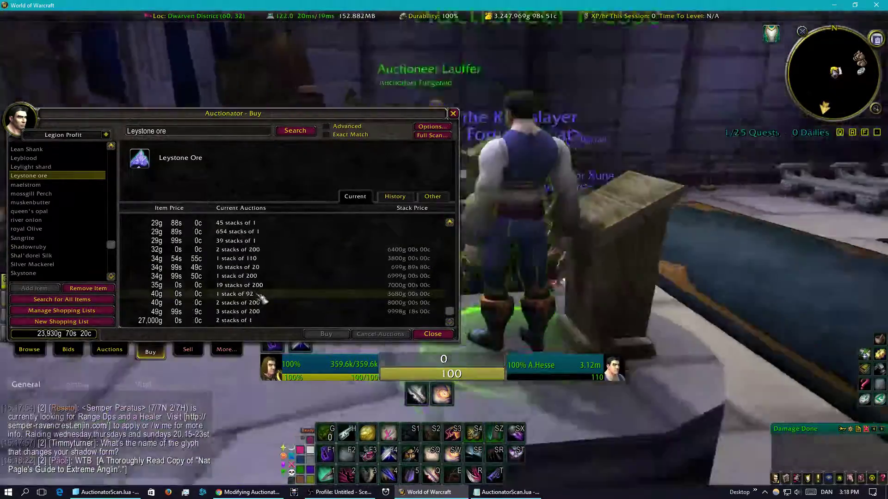
key("d")
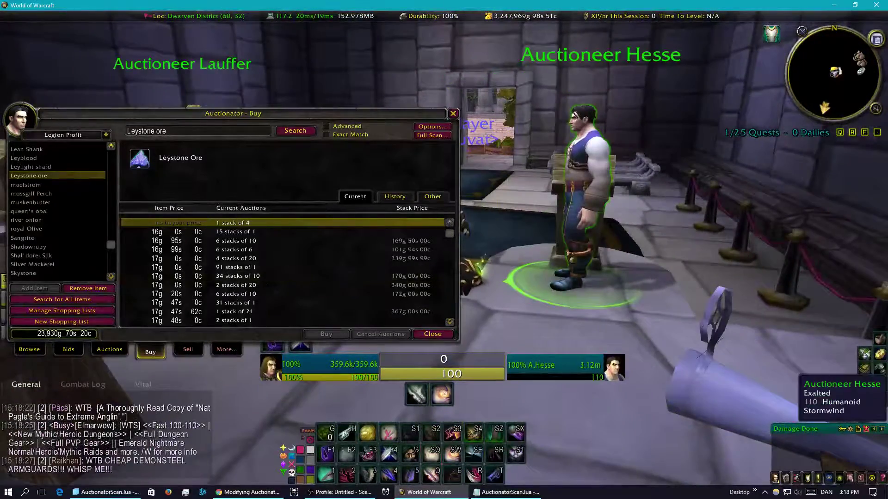
left_click_drag(571, 255, 570, 328)
scroll(356, 273, "down", 5)
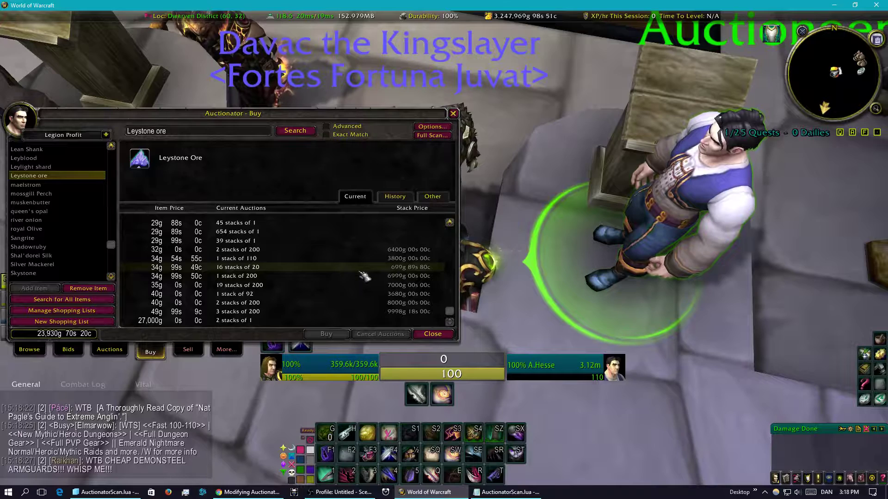
scroll(363, 273, "up", 5)
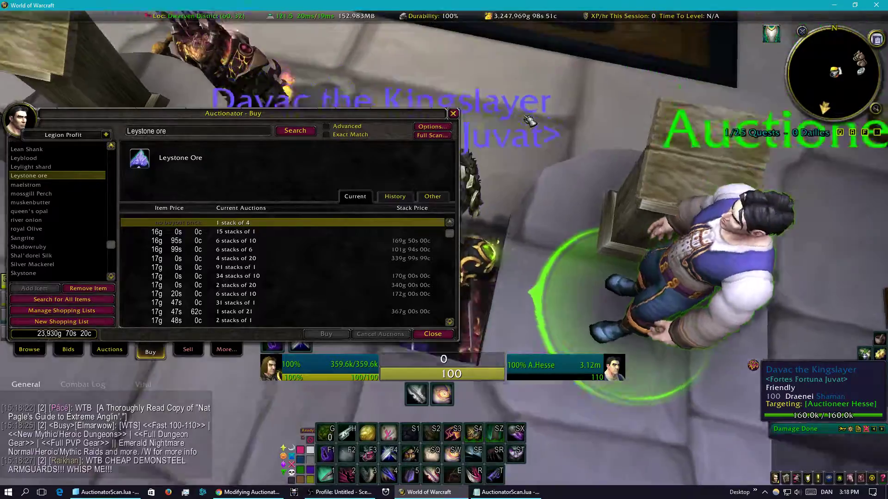
key("w")
key("Escape")
left_click_drag(545, 165, 786, 139)
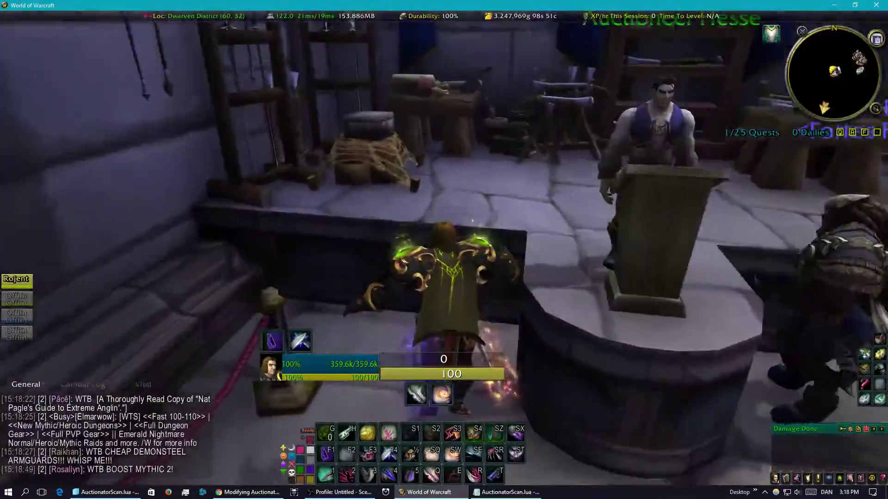
key("w")
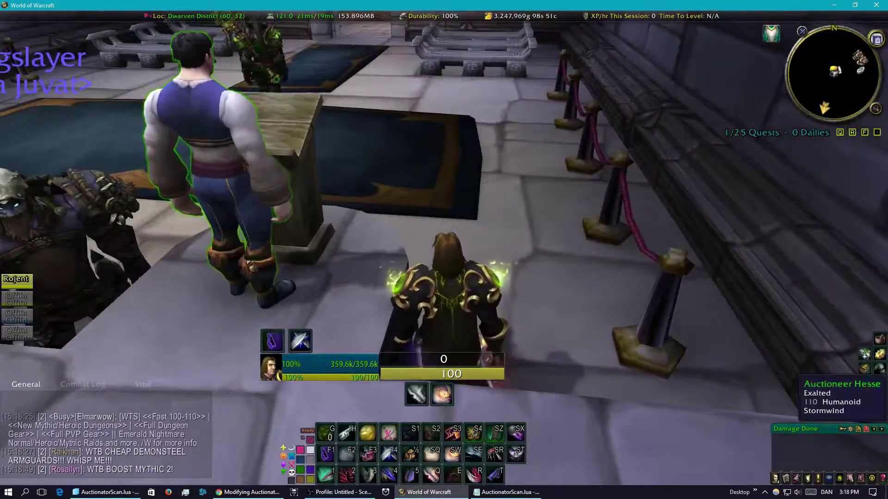
key("w")
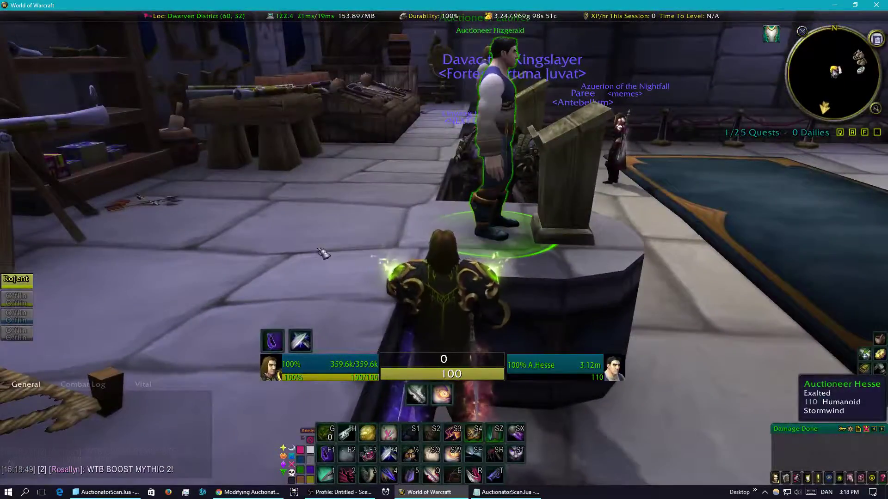
Reopen the auction house, clear the Armor category and search all auctions without any filter.
right_click(323, 253)
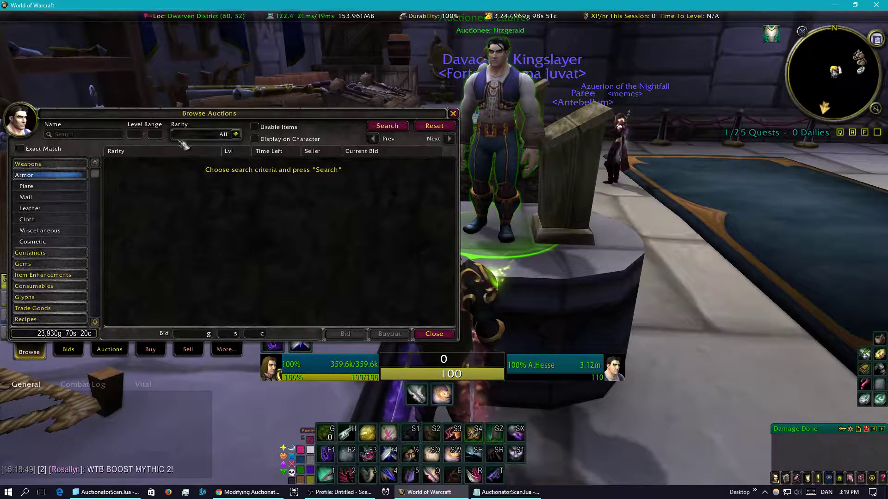
left_click(55, 176)
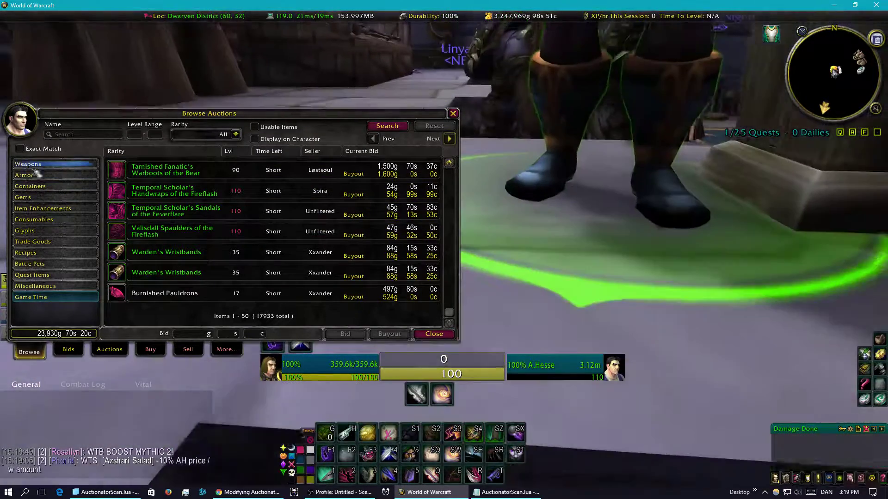
left_click(28, 164)
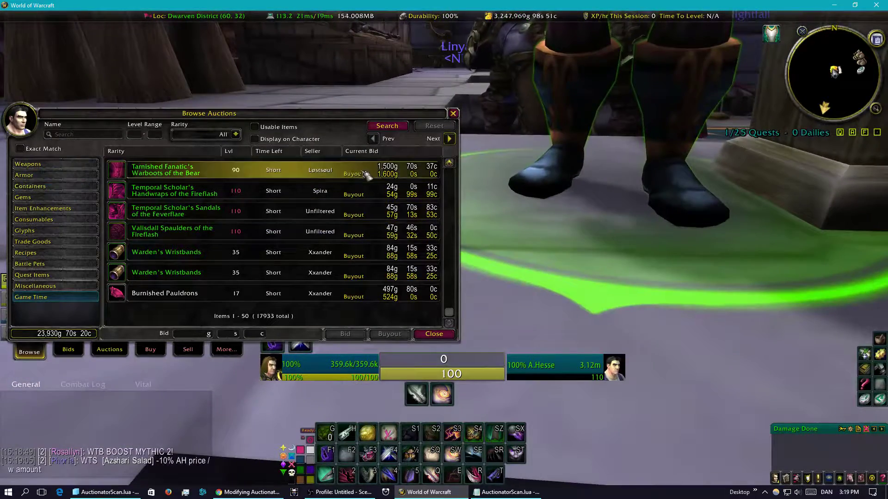
left_click(387, 126)
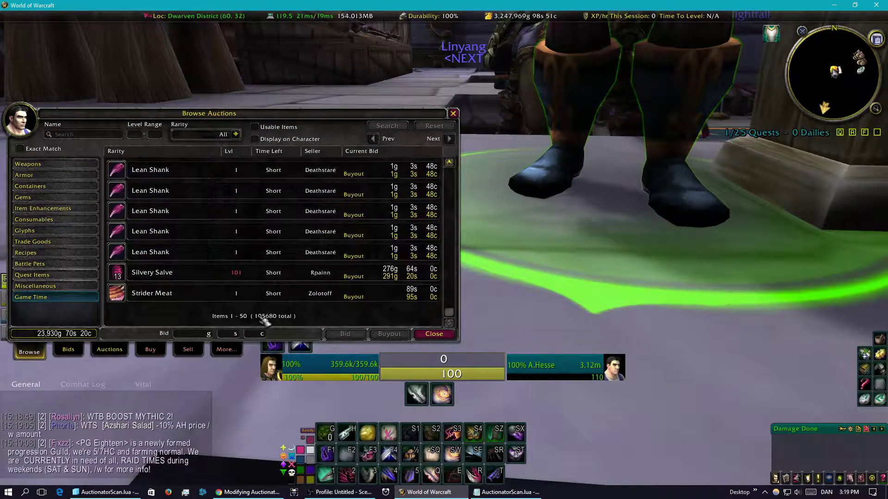
Examine the first page of unfiltered auction results and the total item count, and close the auction house.
key("d")
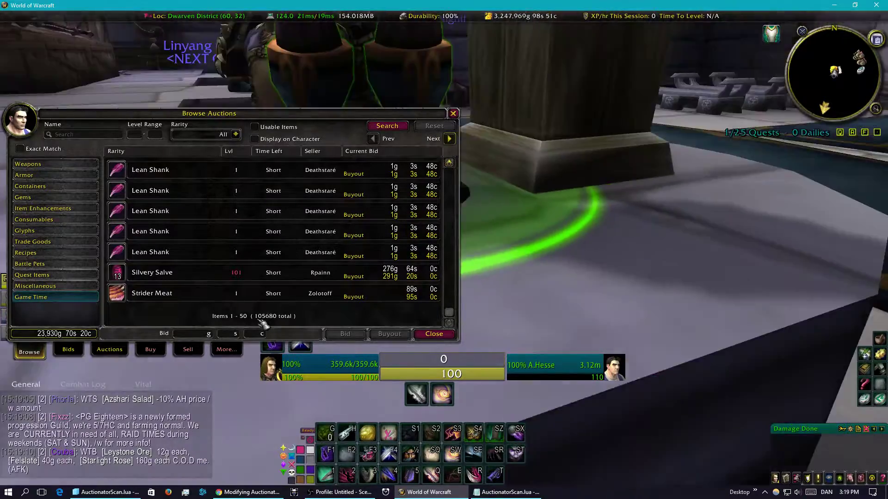
key("d")
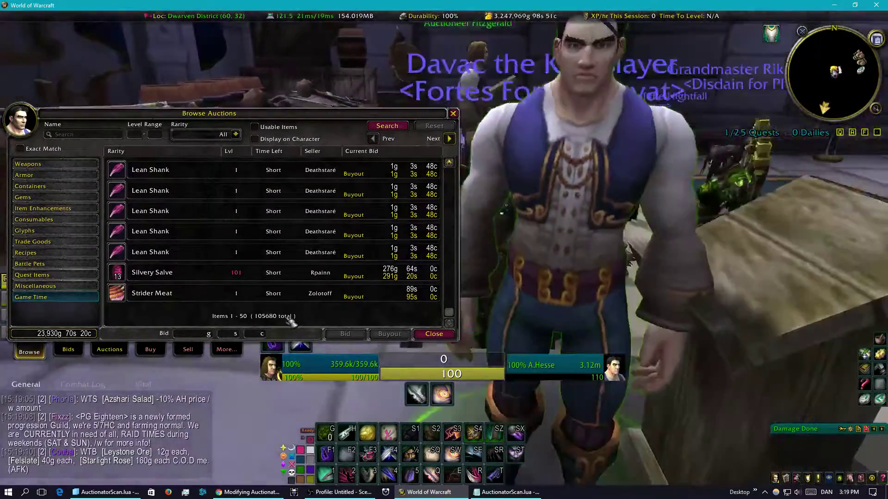
key("d")
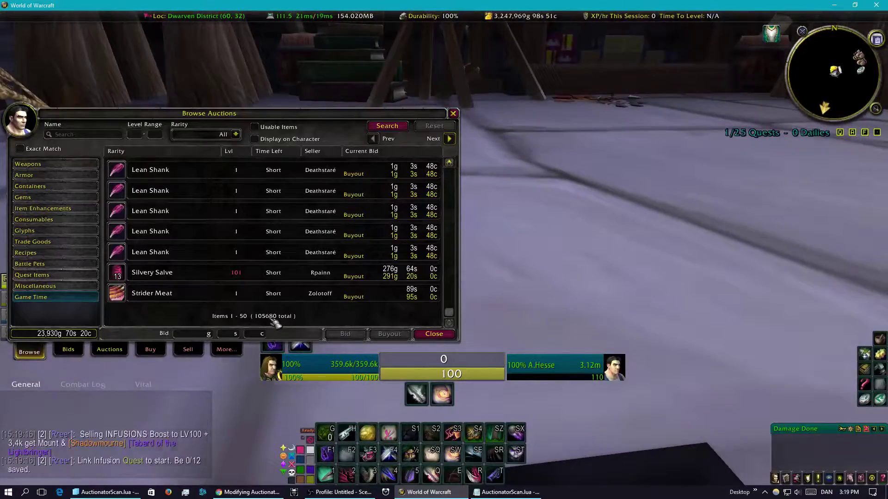
key("a")
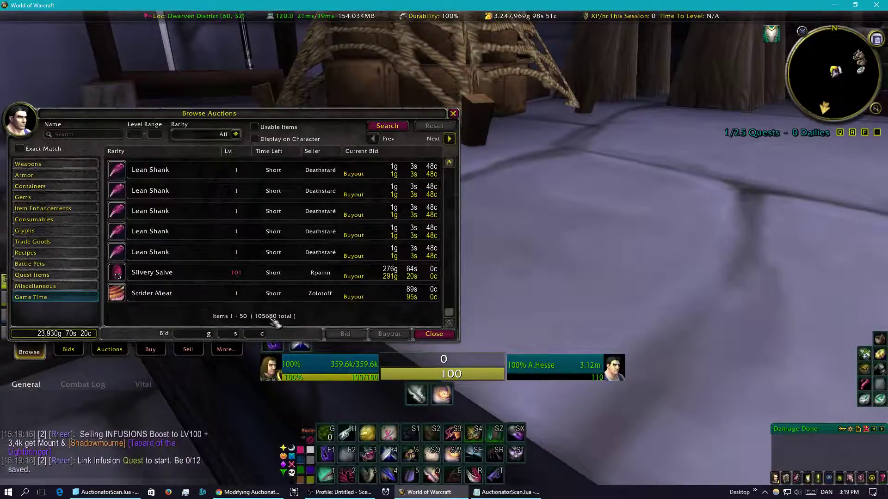
scroll(596, 275, "down", 5)
scroll(222, 231, "up", 7)
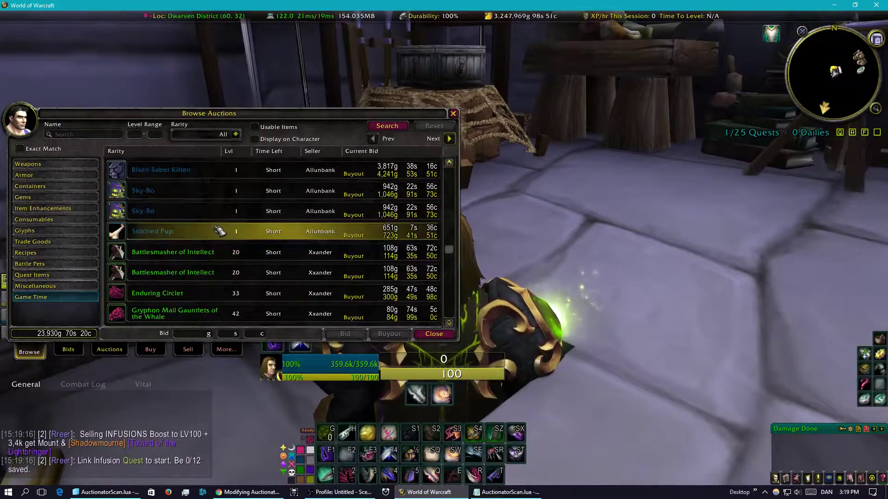
scroll(220, 231, "down", 7)
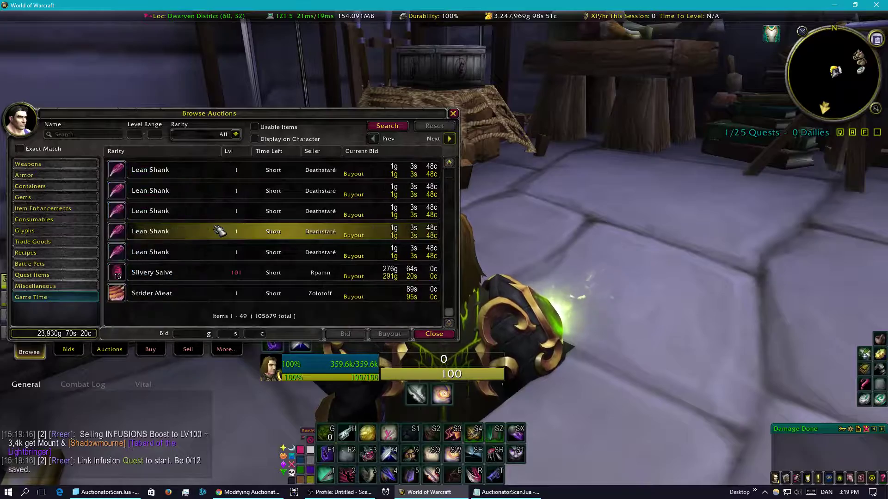
scroll(220, 231, "up", 5)
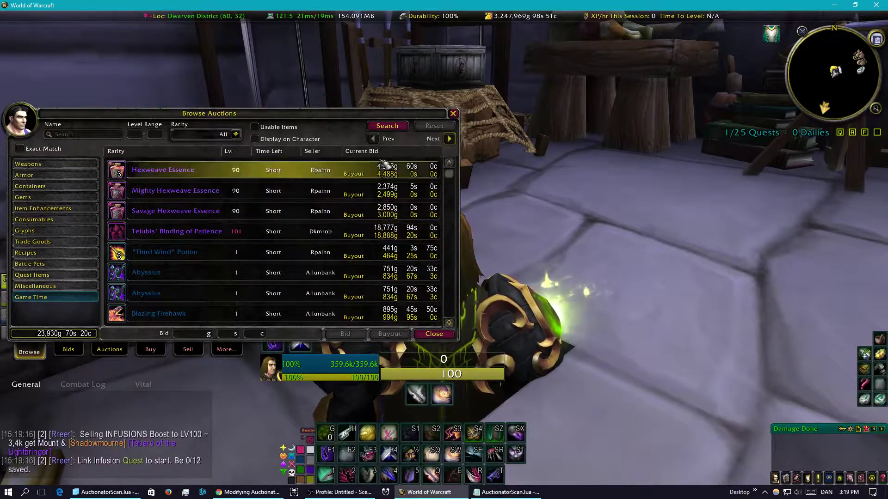
key("d")
left_click(454, 114)
key("w")
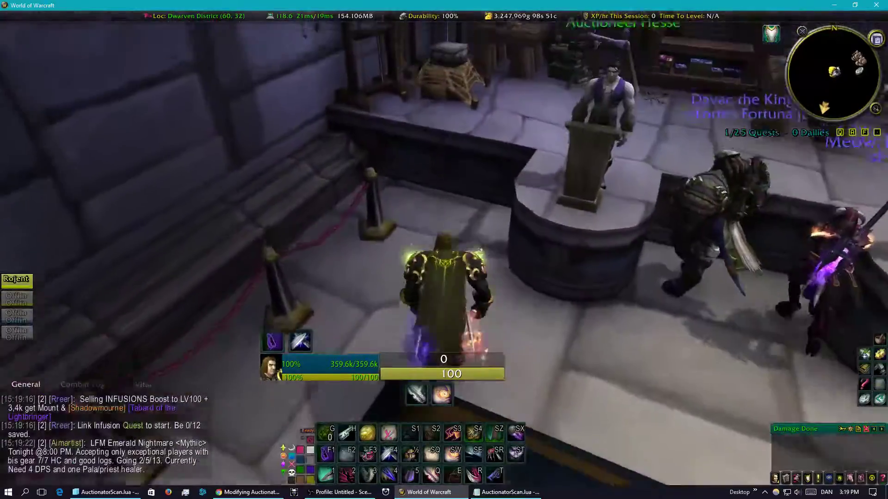
key("space")
key("w")
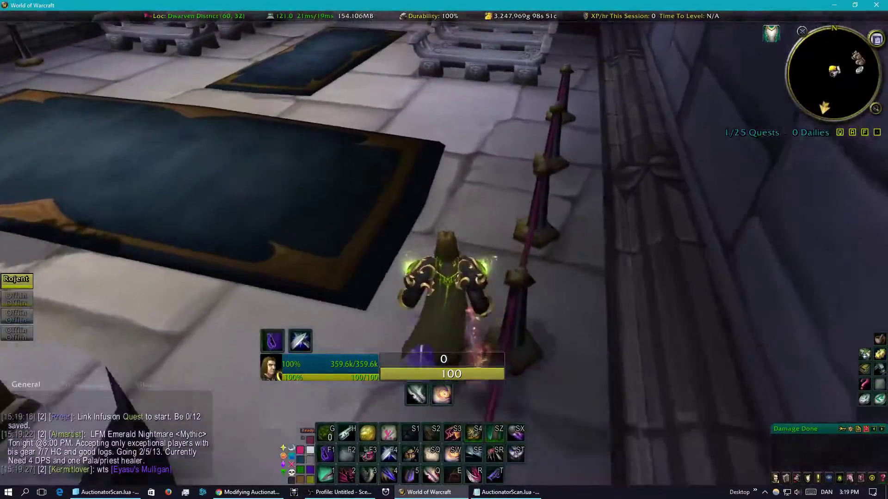
key("w")
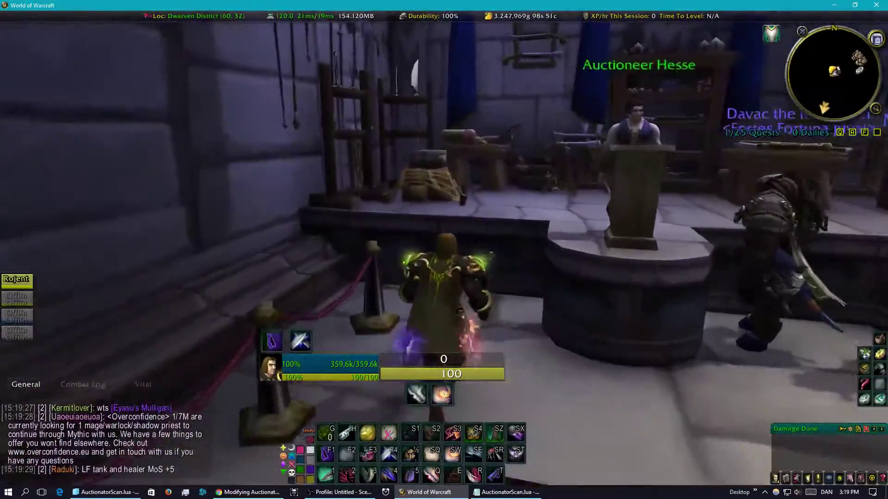